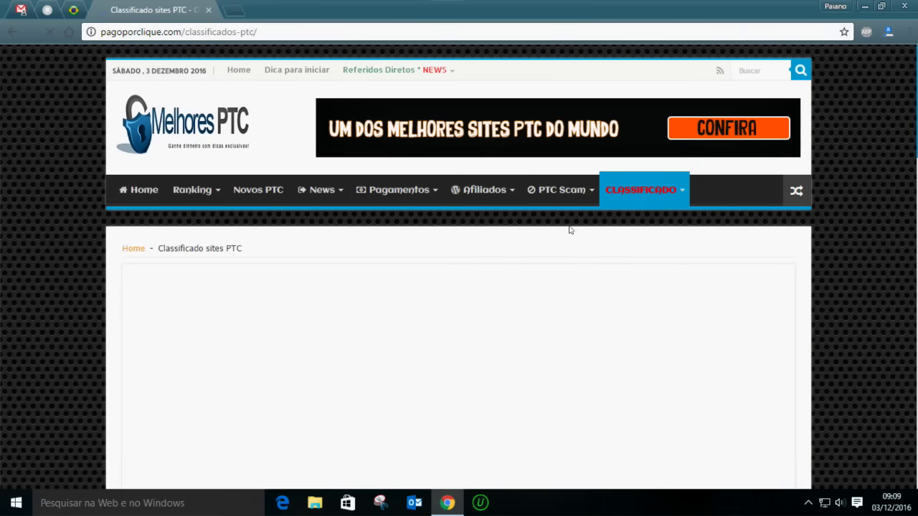
Scroll the classified listings and open the 'Pagamento do Neobux $60' advert
{"action": "scroll", "coordinate": [498, 271], "scroll_direction": "down", "scroll_amount": 1}
{"action": "scroll", "coordinate": [499, 271], "scroll_direction": "down", "scroll_amount": 7}
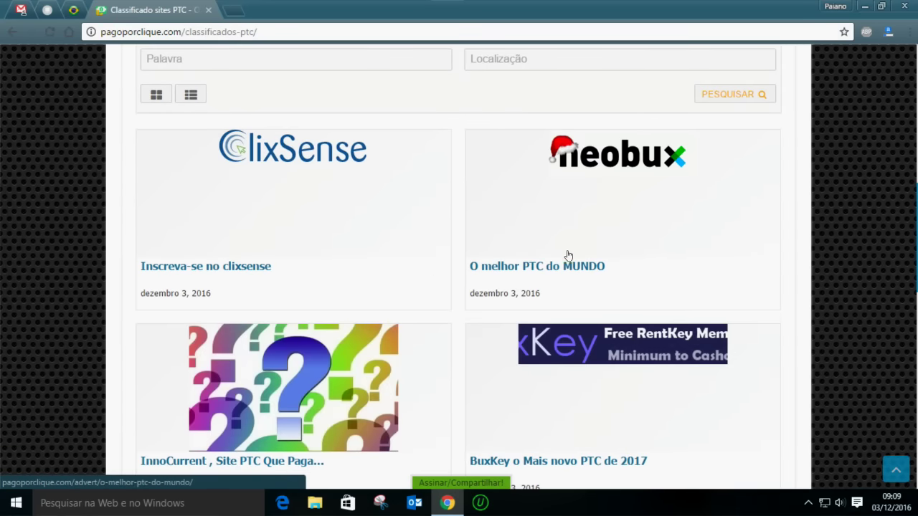
{"action": "scroll", "coordinate": [391, 283], "scroll_direction": "down", "scroll_amount": 4}
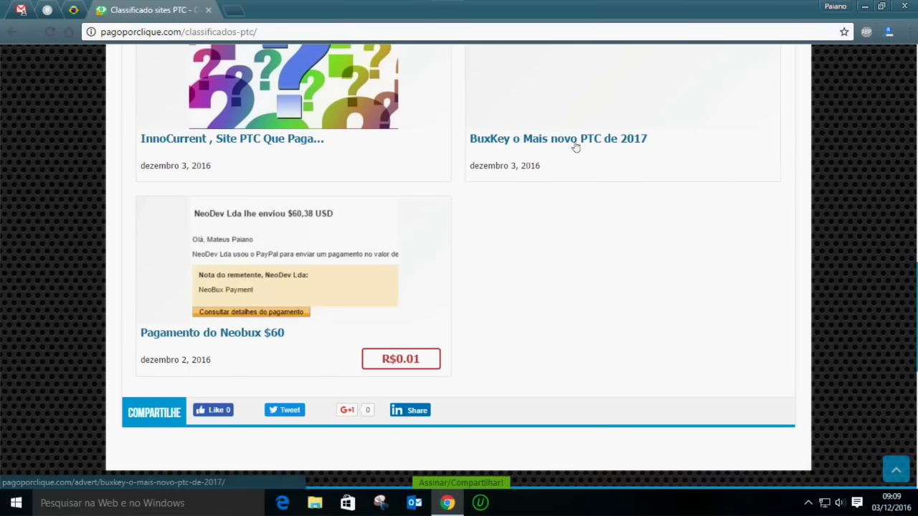
{"action": "left_click", "coordinate": [286, 266]}
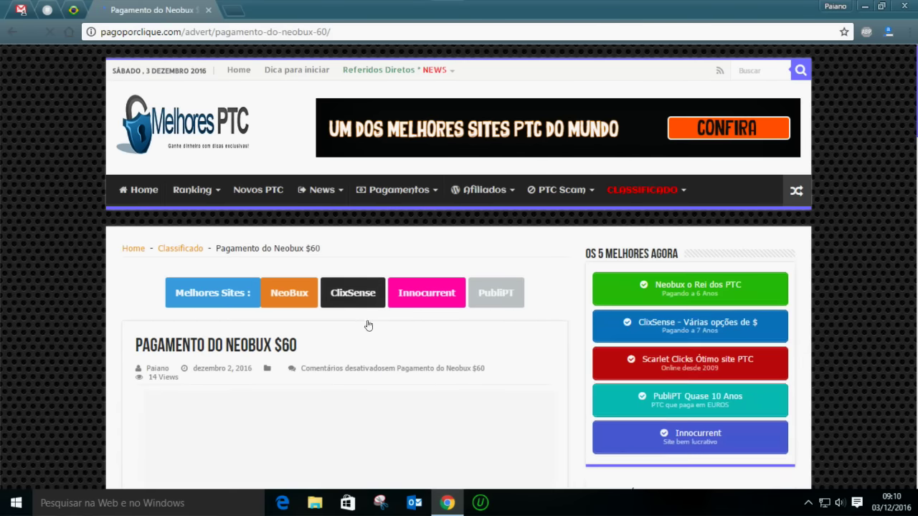
Read through the Neobux advert's description, briefly selecting its paragraph
{"action": "scroll", "coordinate": [368, 323], "scroll_direction": "down", "scroll_amount": 4}
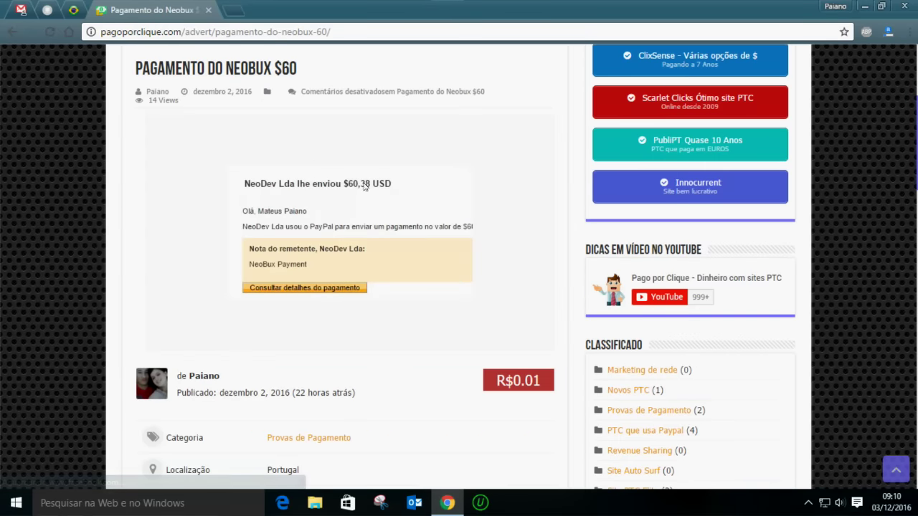
{"action": "scroll", "coordinate": [298, 280], "scroll_direction": "down", "scroll_amount": 2}
{"action": "scroll", "coordinate": [302, 105], "scroll_direction": "up", "scroll_amount": 1}
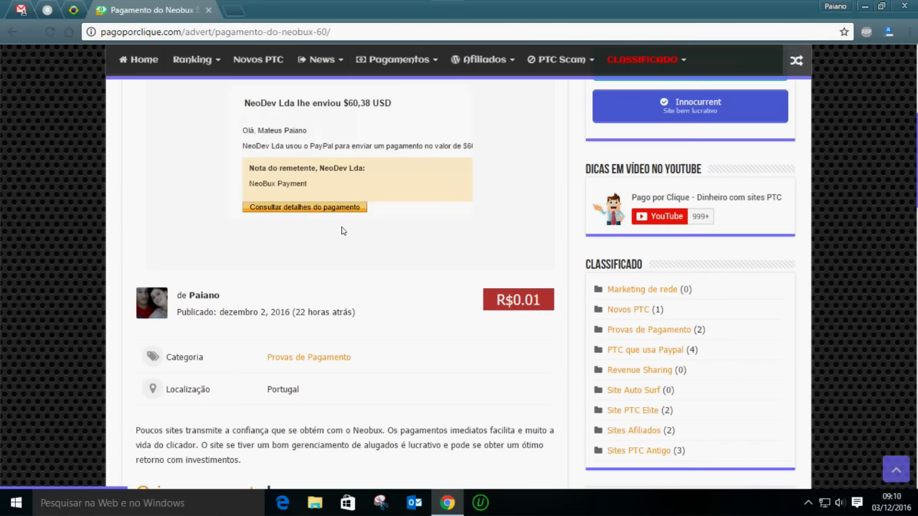
{"action": "scroll", "coordinate": [323, 212], "scroll_direction": "down", "scroll_amount": 2}
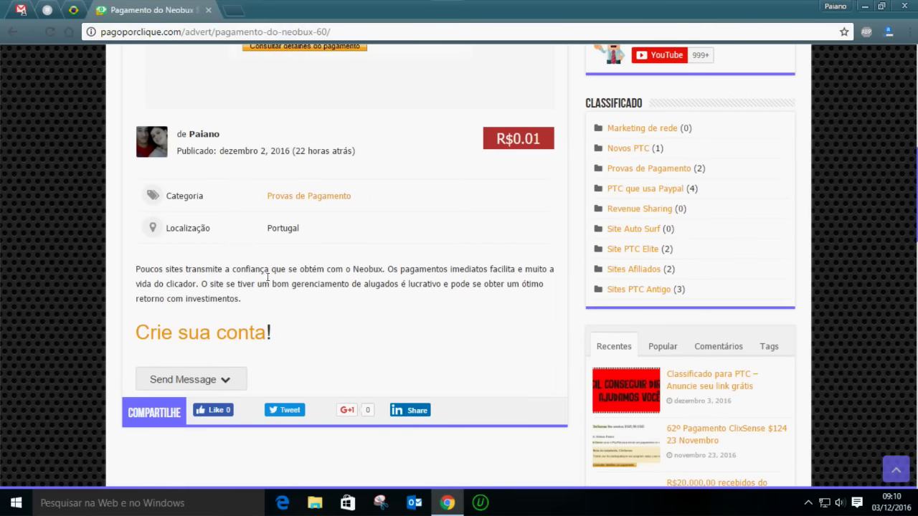
{"action": "left_click_drag", "start_coordinate": [244, 301], "coordinate": [132, 273]}
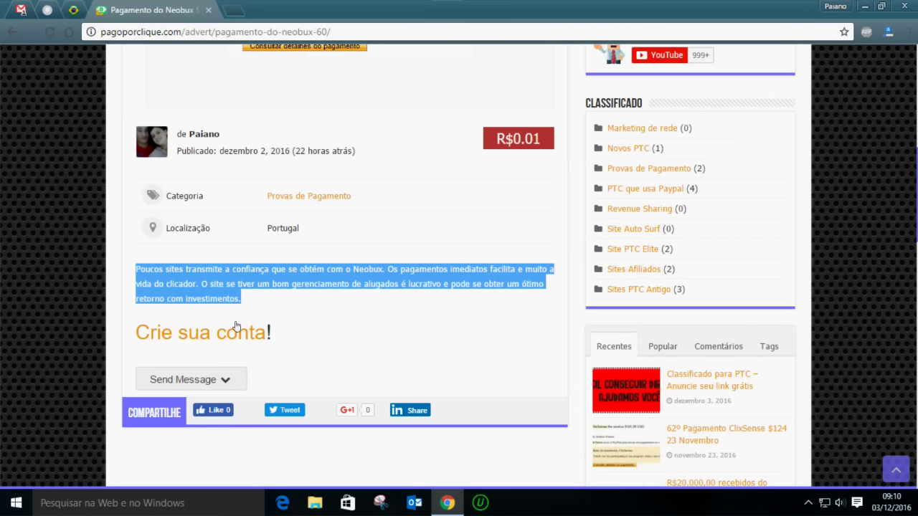
{"action": "left_click", "coordinate": [305, 317]}
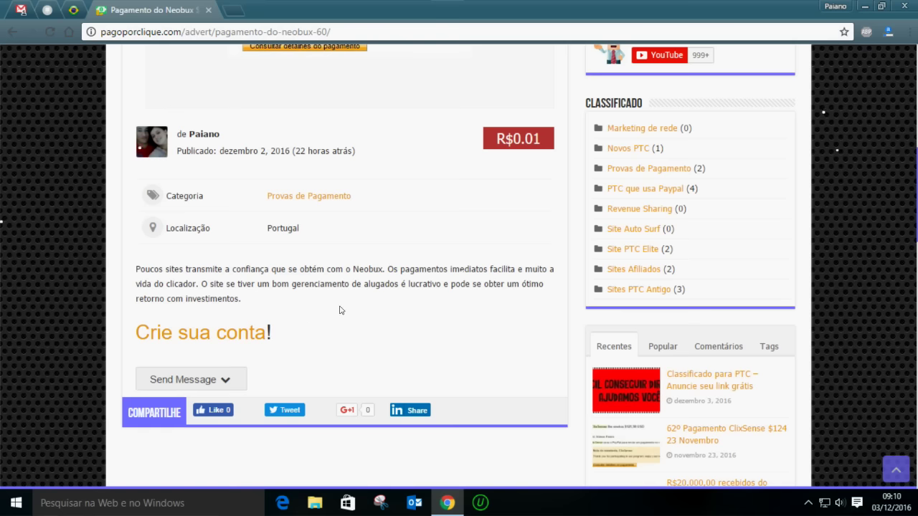
{"action": "scroll", "coordinate": [340, 309], "scroll_direction": "up", "scroll_amount": 5}
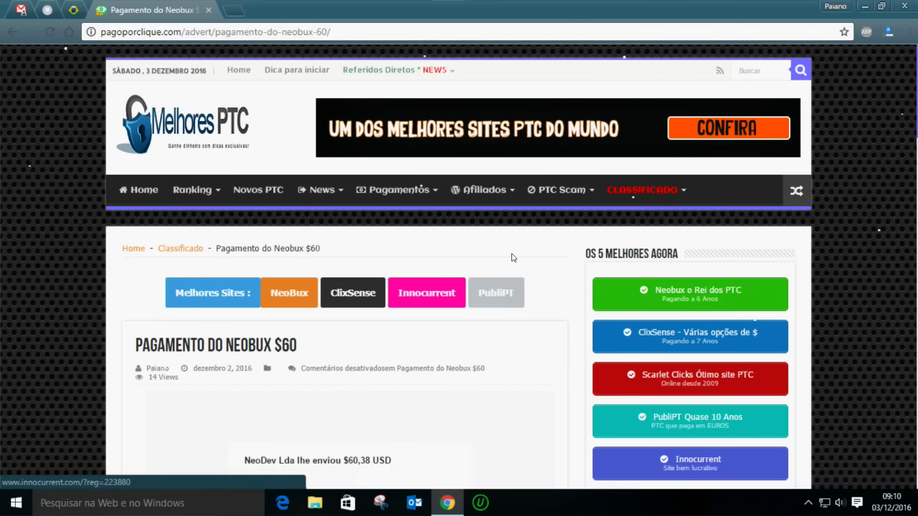
{"action": "mouse_move", "coordinate": [658, 191]}
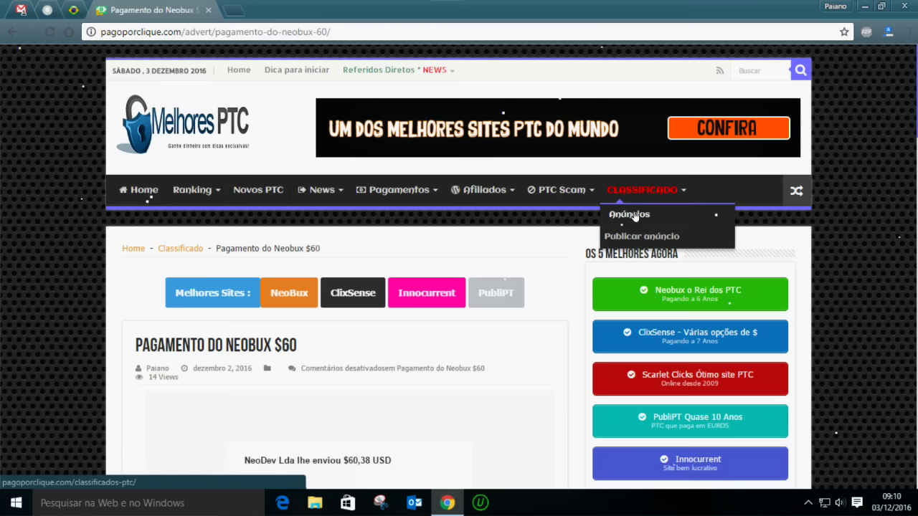
Open CLASSIFICADO > Publicar anúncio and look over the form's contact and item fields
{"action": "left_click", "coordinate": [645, 238]}
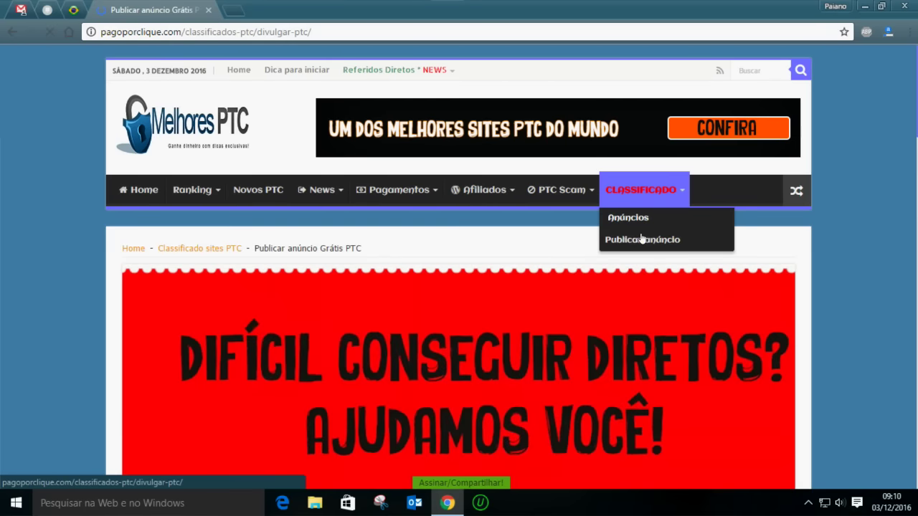
{"action": "scroll", "coordinate": [456, 260], "scroll_direction": "down", "scroll_amount": 5}
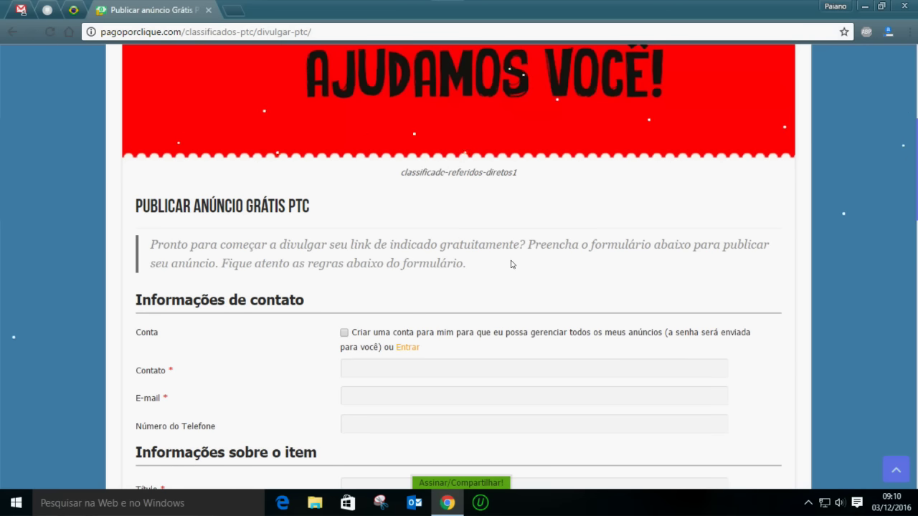
{"action": "scroll", "coordinate": [512, 265], "scroll_direction": "down", "scroll_amount": 2}
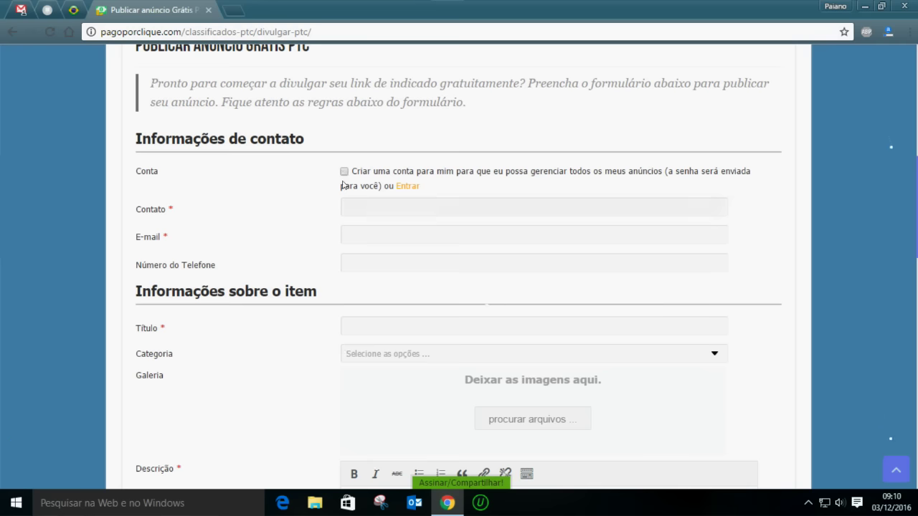
{"action": "scroll", "coordinate": [460, 406], "scroll_direction": "down", "scroll_amount": 2}
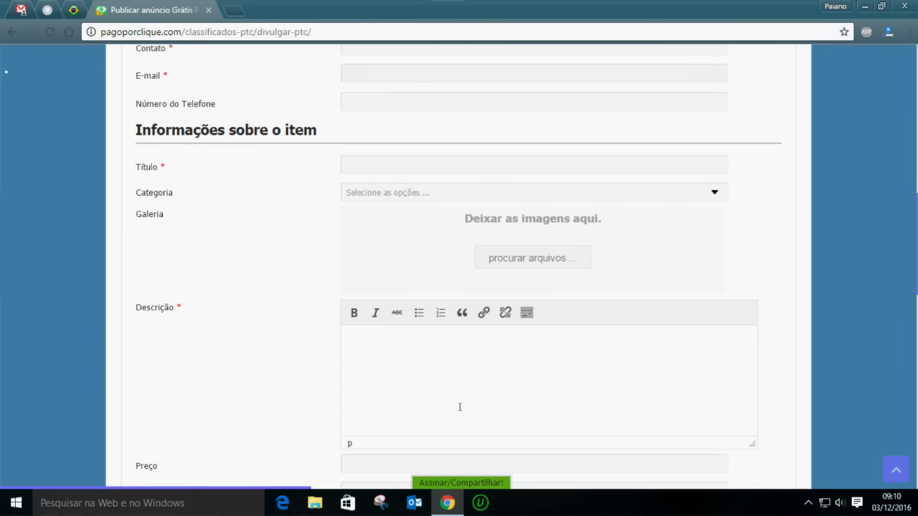
{"action": "scroll", "coordinate": [281, 270], "scroll_direction": "up", "scroll_amount": 3}
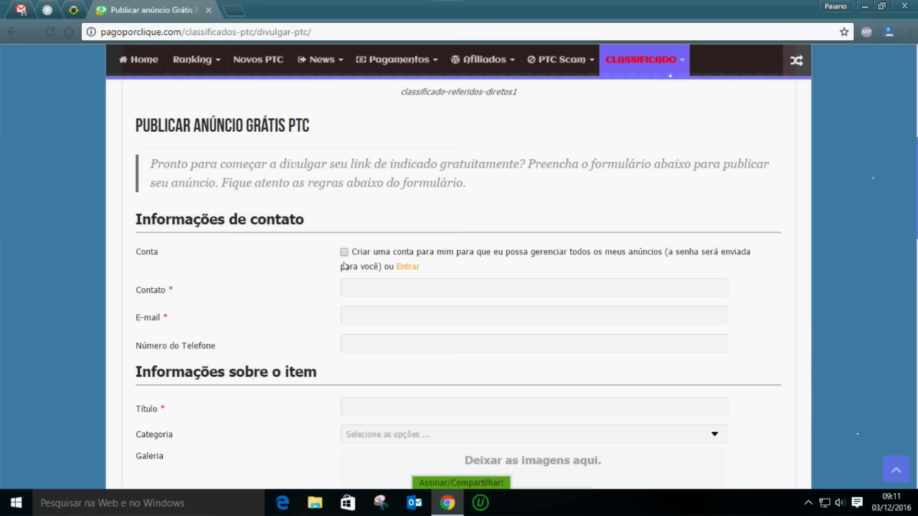
Tick 'Criar uma conta' and enter the contact's name in Contato and e-mail address in E-mail
{"action": "left_click", "coordinate": [344, 253]}
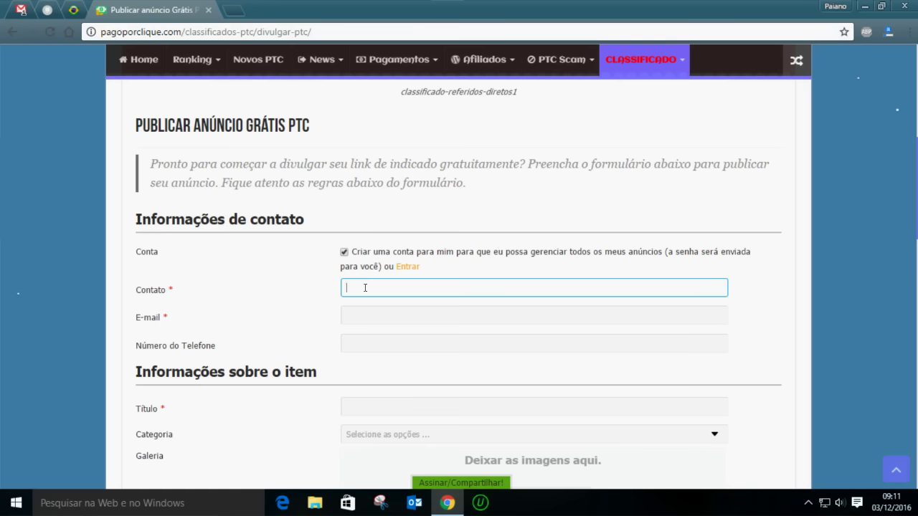
{"action": "type", "text": "Mateus"}
{"action": "left_click", "coordinate": [357, 310]}
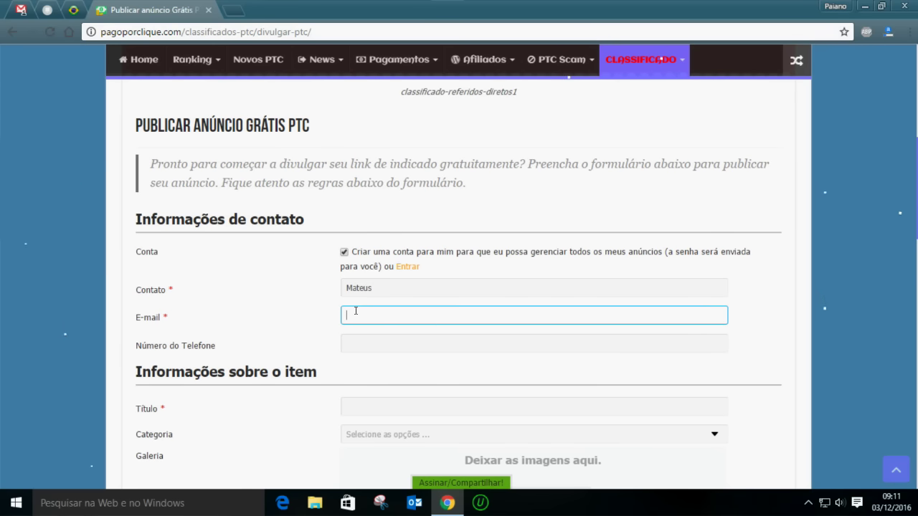
{"action": "type", "text": "seuemail@gmail.com"}
{"action": "scroll", "coordinate": [355, 311], "scroll_direction": "down", "scroll_amount": 3}
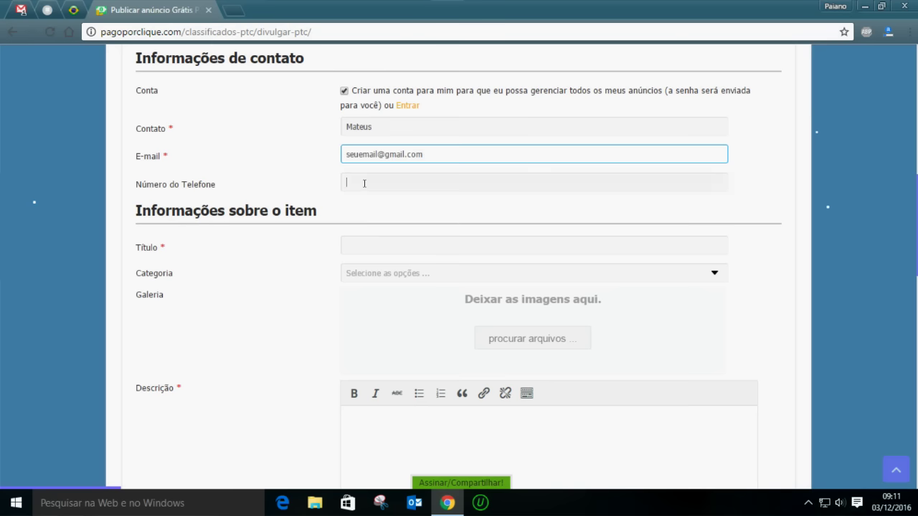
{"action": "left_click", "coordinate": [345, 184]}
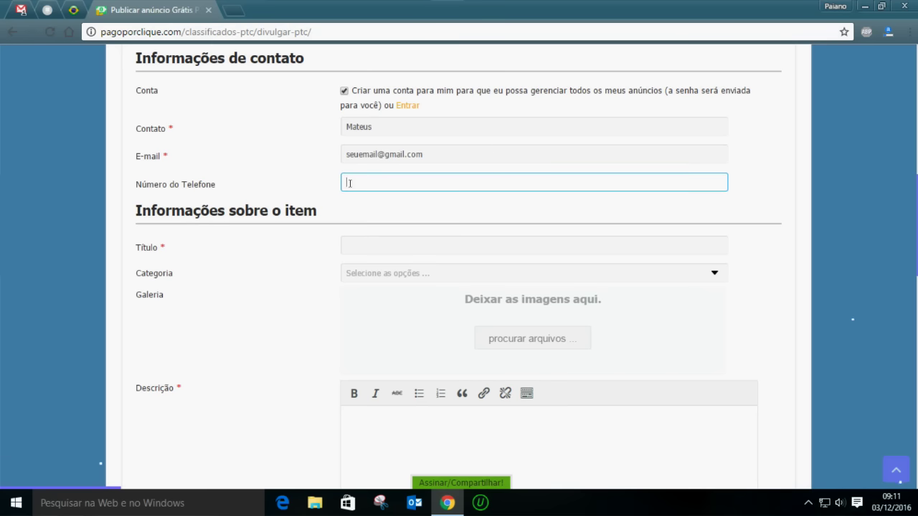
{"action": "left_click", "coordinate": [375, 247]}
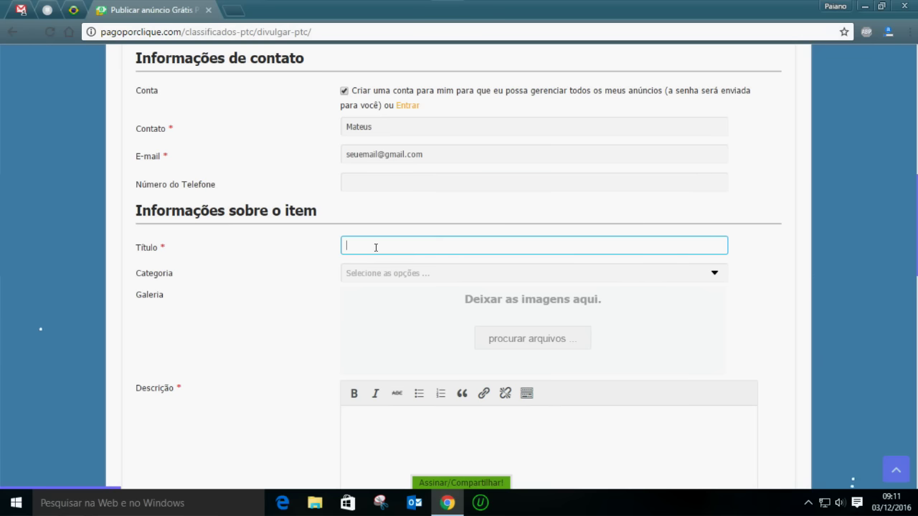
Enter the ad title 'Neobux o melhor site PTC do mundo'
{"action": "type", "text": "Neobux o melhor site PTC do mundo"}
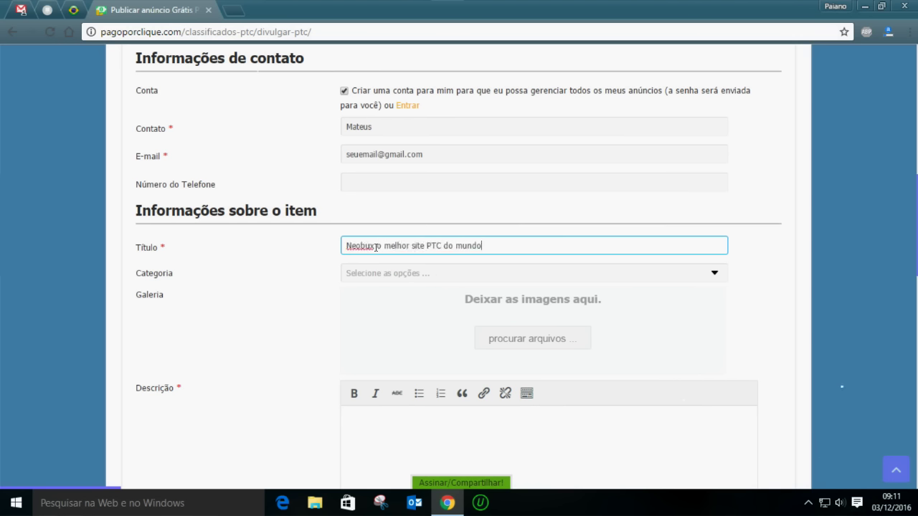
{"action": "scroll", "coordinate": [465, 158], "scroll_direction": "down", "scroll_amount": 2}
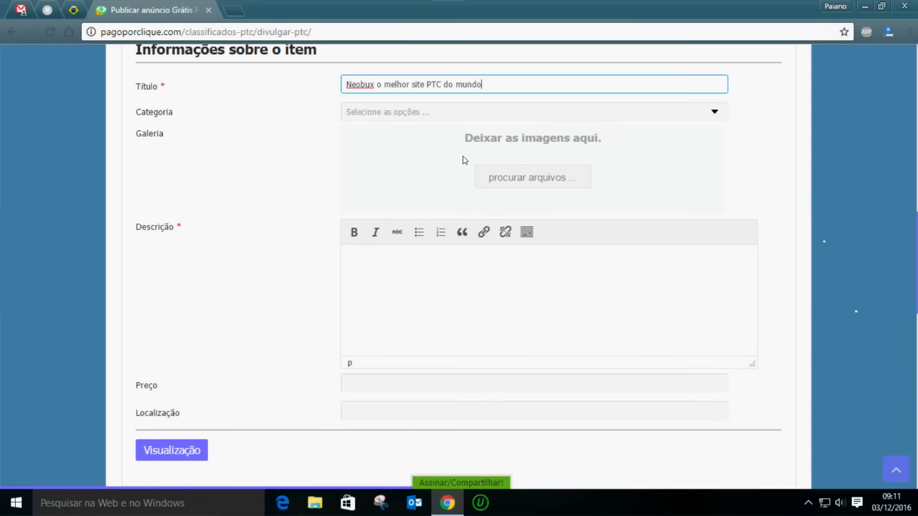
{"action": "scroll", "coordinate": [342, 158], "scroll_direction": "up", "scroll_amount": 1}
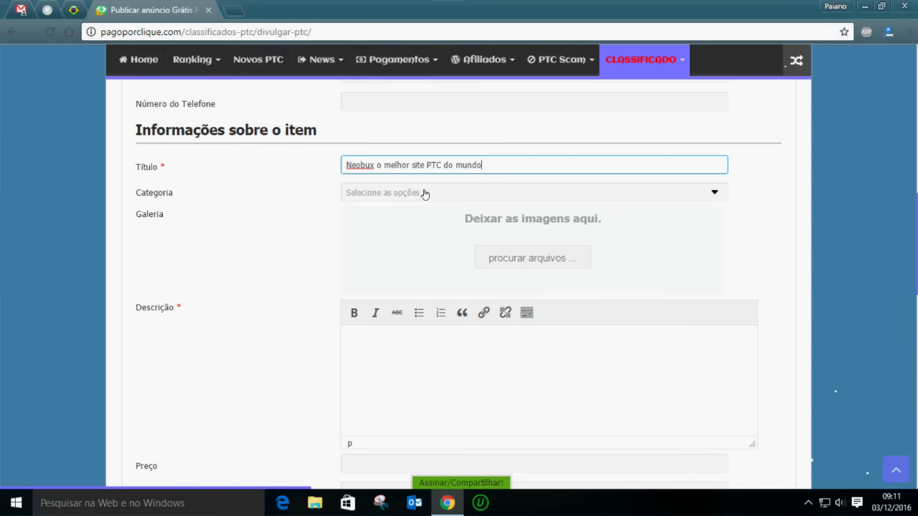
Choose the categories PTC que usa Paypal, Site PTC Elite and Sites PTC Antigo
{"action": "left_click", "coordinate": [426, 193]}
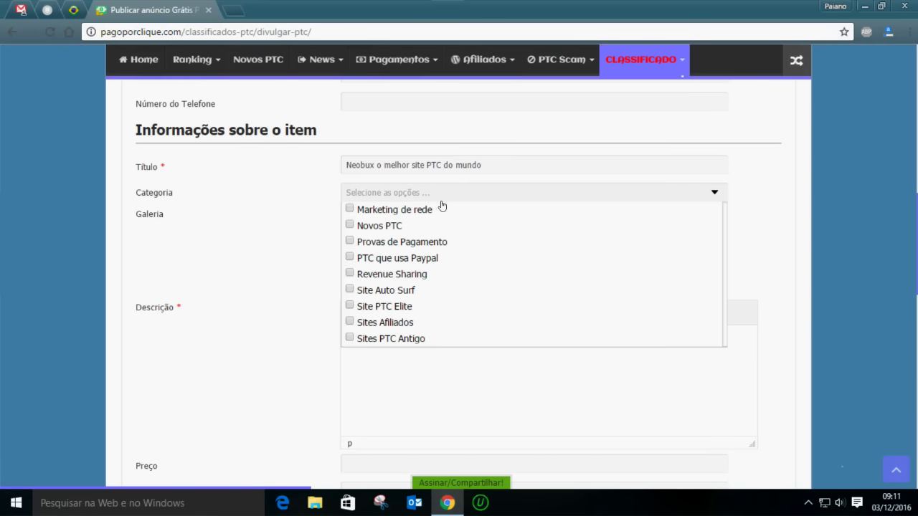
{"action": "left_click", "coordinate": [350, 259]}
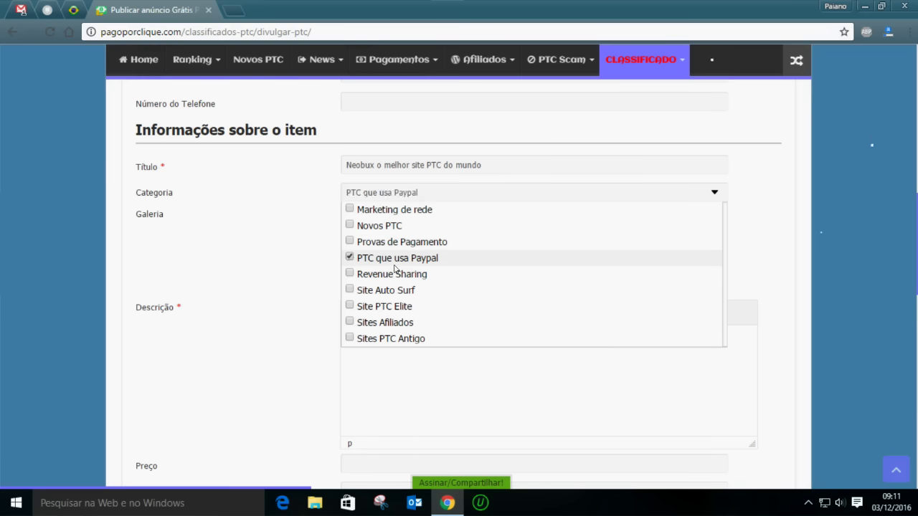
{"action": "left_click", "coordinate": [351, 307]}
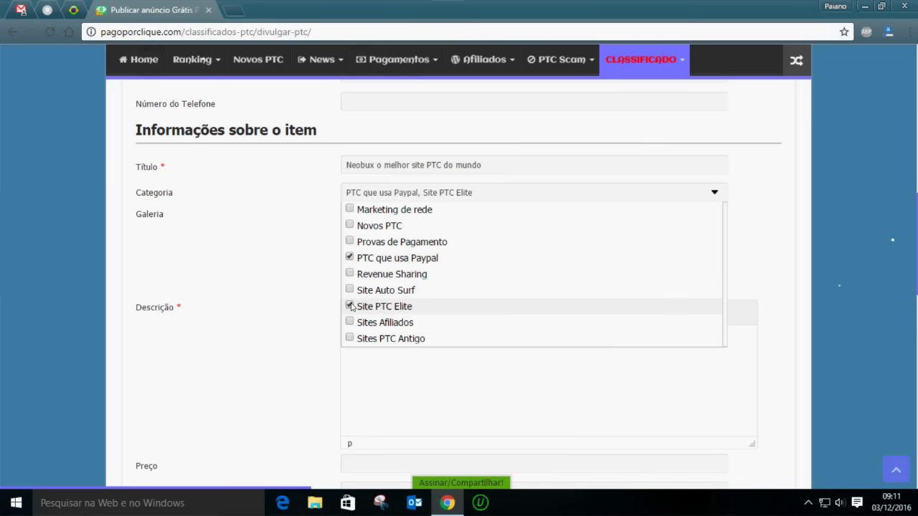
{"action": "scroll", "coordinate": [405, 305], "scroll_direction": "down", "scroll_amount": 1}
{"action": "left_click", "coordinate": [351, 259]}
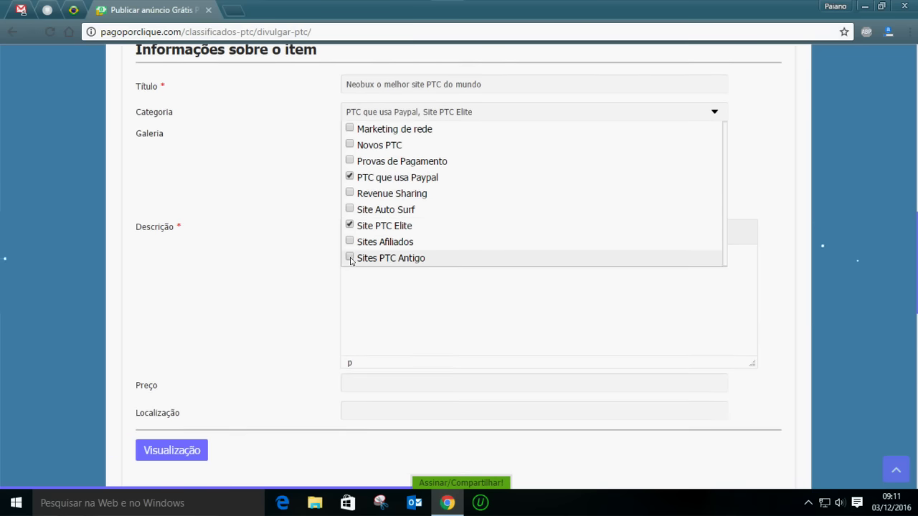
{"action": "left_click", "coordinate": [287, 230]}
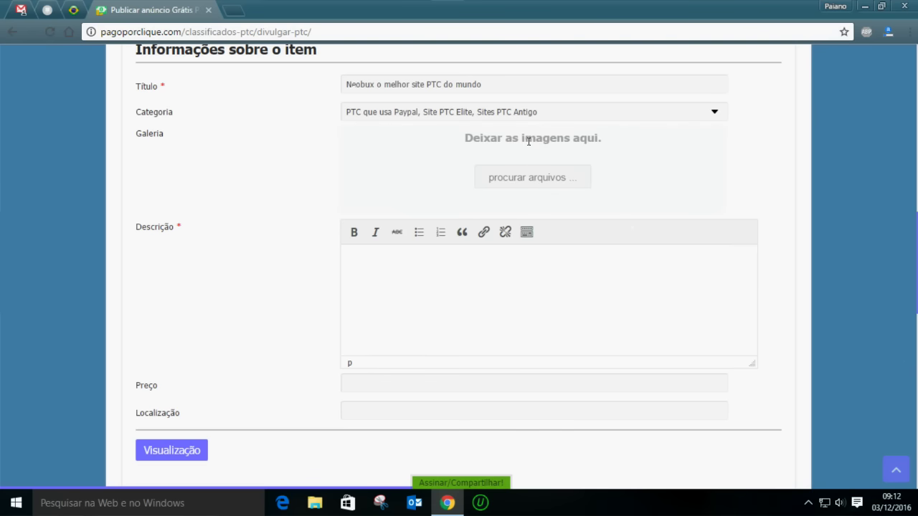
Upload a Neobux earnings screenshot to the Galeria and expand the description editor's full toolbar
{"action": "left_click_drag", "start_coordinate": [529, 140], "coordinate": [524, 172]}
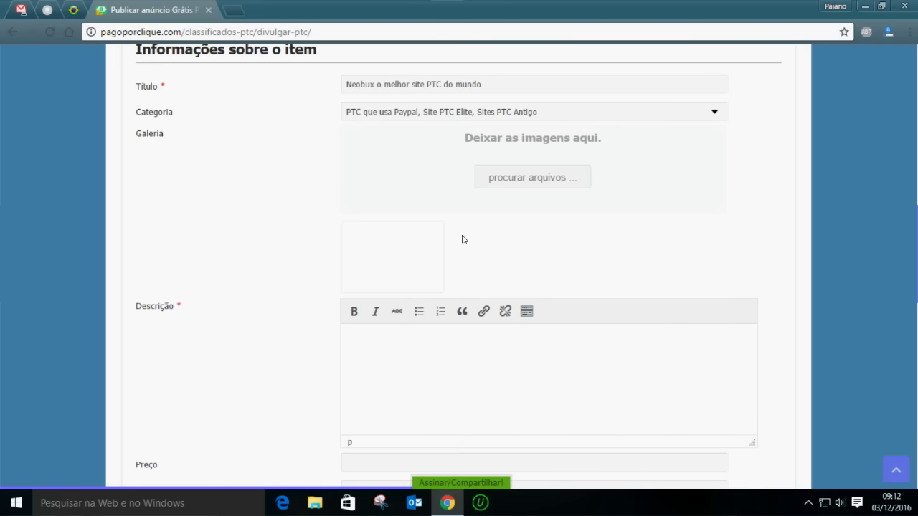
{"action": "mouse_move", "coordinate": [457, 292]}
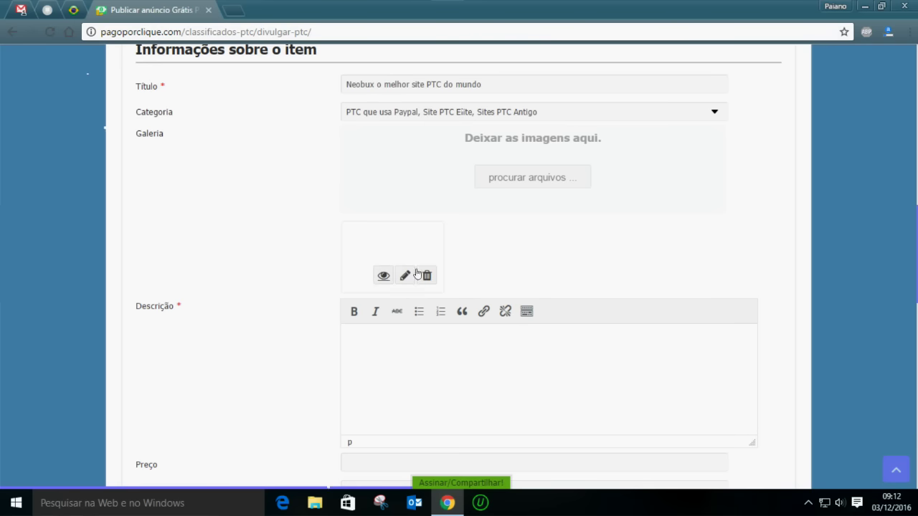
{"action": "scroll", "coordinate": [272, 320], "scroll_direction": "down", "scroll_amount": 1}
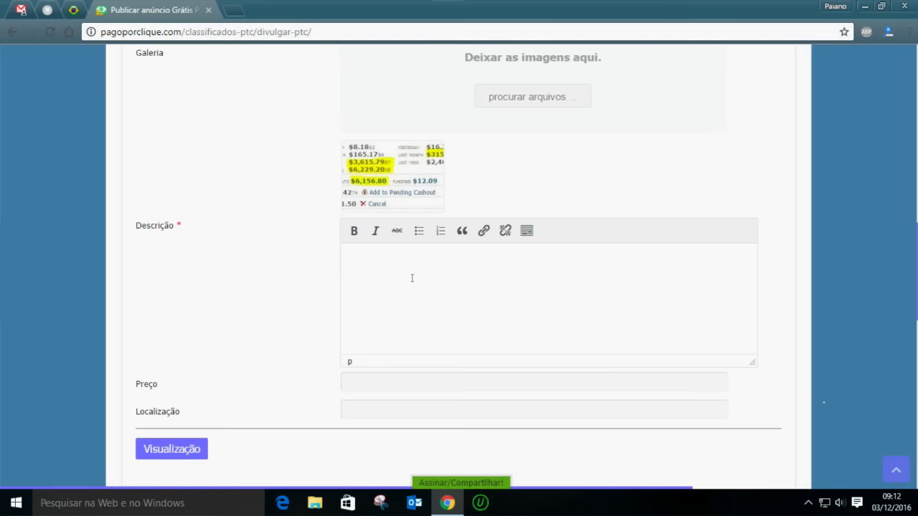
{"action": "left_click", "coordinate": [526, 232]}
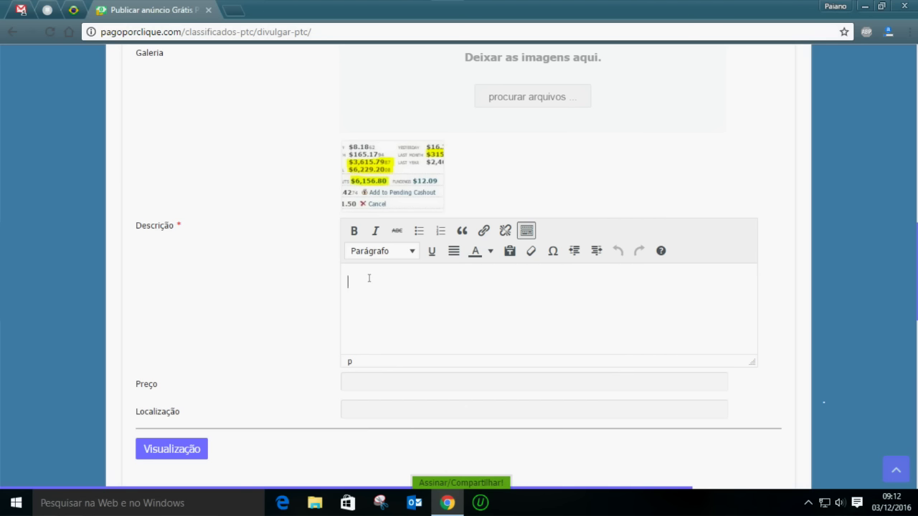
Type 'Informação sobre o site.', add heading 'Como ganhar dinheiro no site' and a horizontal rule
{"action": "type", "text": "Informação sobre o site."}
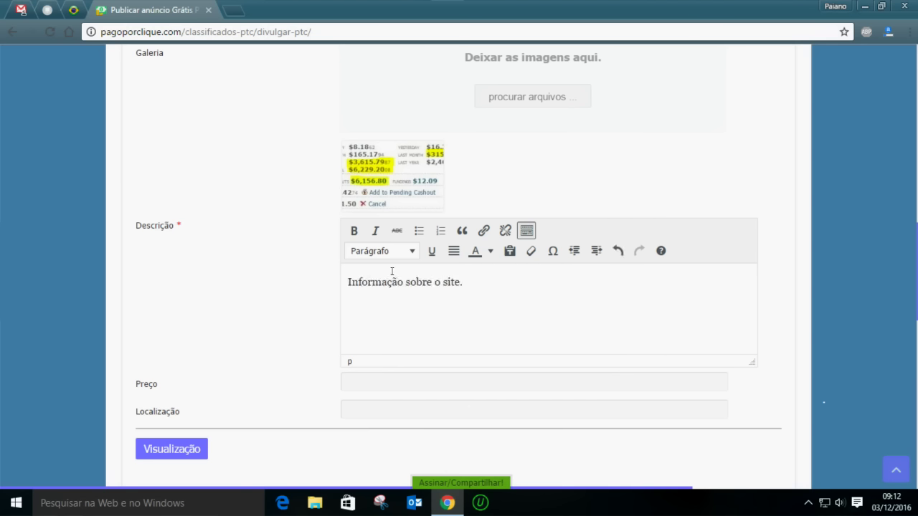
{"action": "key", "text": "Return"}
{"action": "left_click", "coordinate": [382, 251]}
{"action": "left_click", "coordinate": [413, 331]}
{"action": "type", "text": "Como ganhar d"}
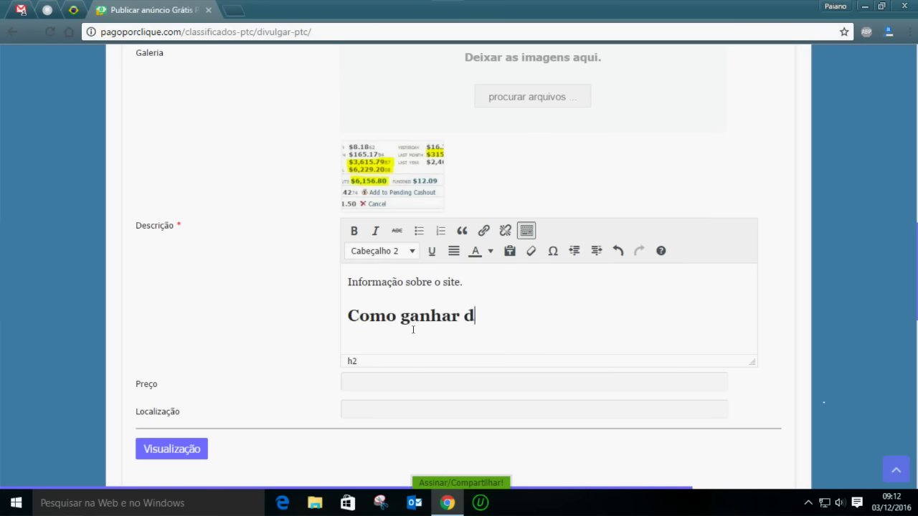
{"action": "type", "text": "inheiro no site"}
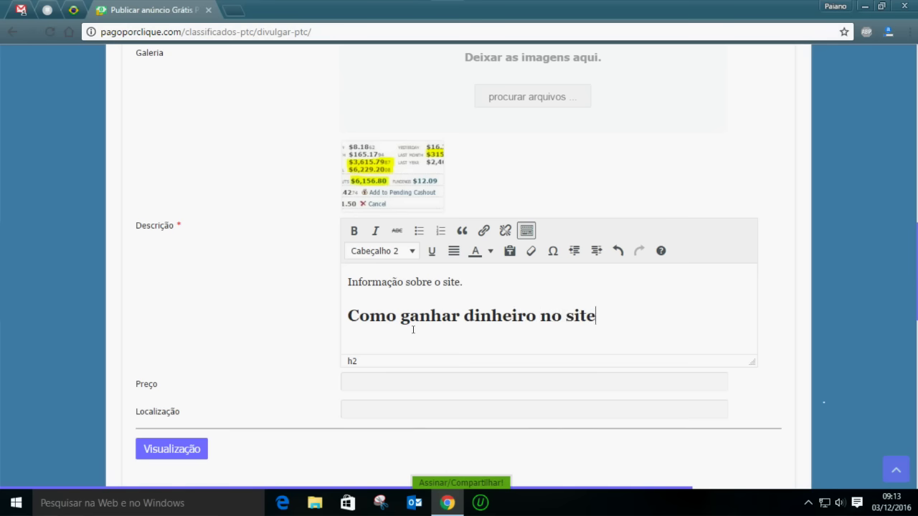
{"action": "key", "text": "Return"}
{"action": "type", "text": "------"}
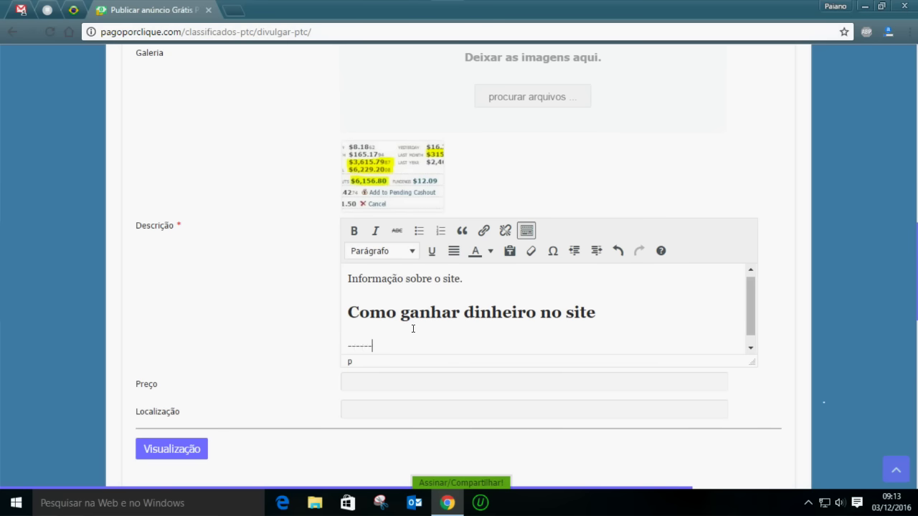
{"action": "key", "text": "Return"}
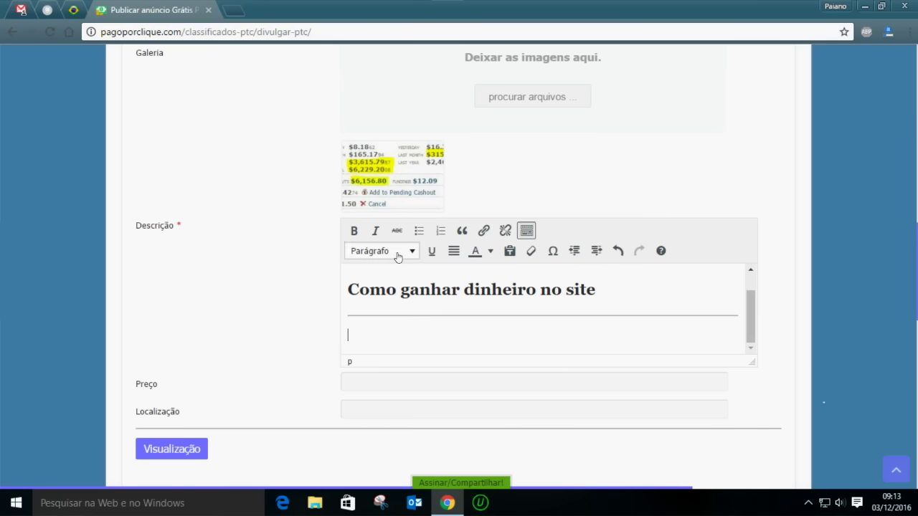
Add a level-2 heading 'Provas de pagamento' followed by a horizontal rule
{"action": "left_click", "coordinate": [381, 251]}
{"action": "left_click", "coordinate": [409, 332]}
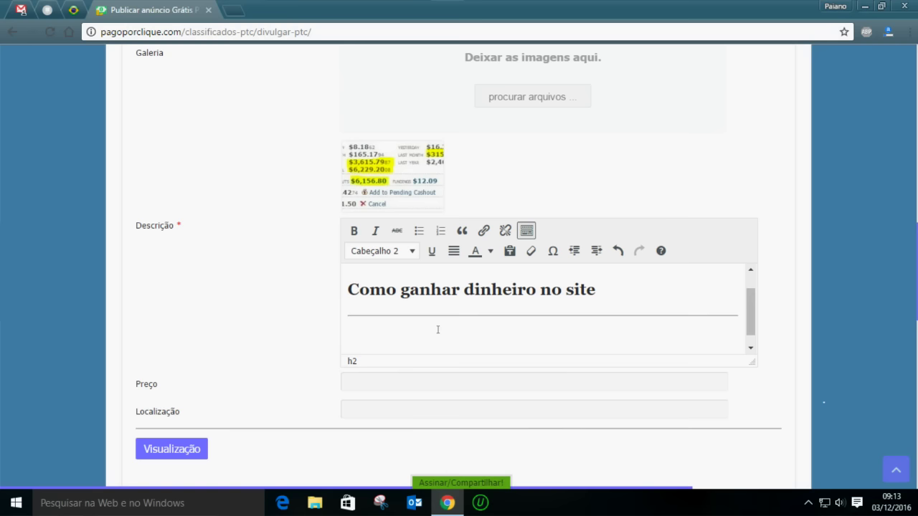
{"action": "type", "text": "Provas de "}
{"action": "type", "text": "pagamento"}
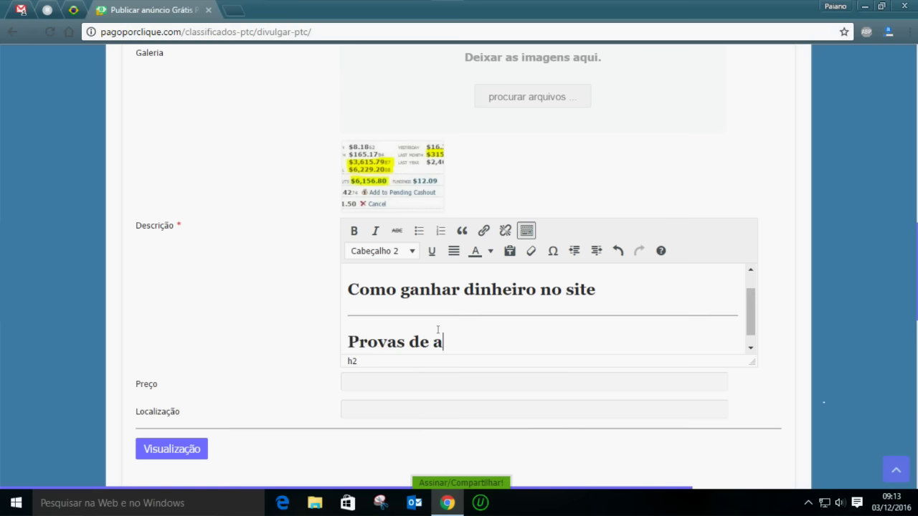
{"action": "key", "text": "Return"}
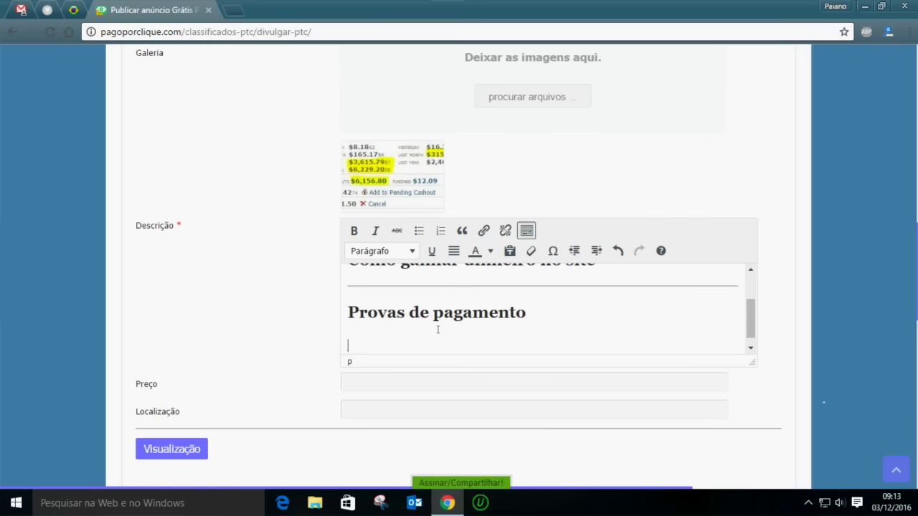
{"action": "type", "text": "-----"}
{"action": "key", "text": "Return"}
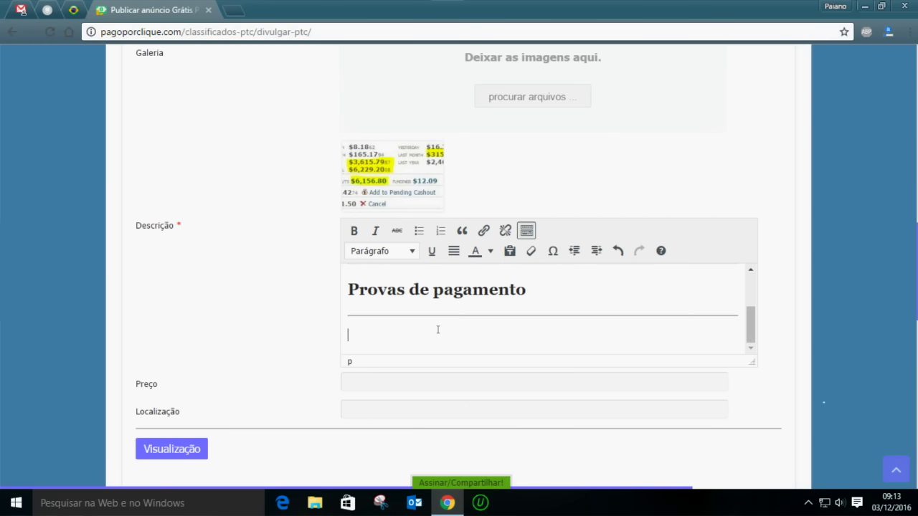
Add a level-2 heading 'Como criar sua conta'
{"action": "left_click", "coordinate": [395, 252]}
{"action": "left_click", "coordinate": [402, 332]}
{"action": "type", "text": "Como criar s"}
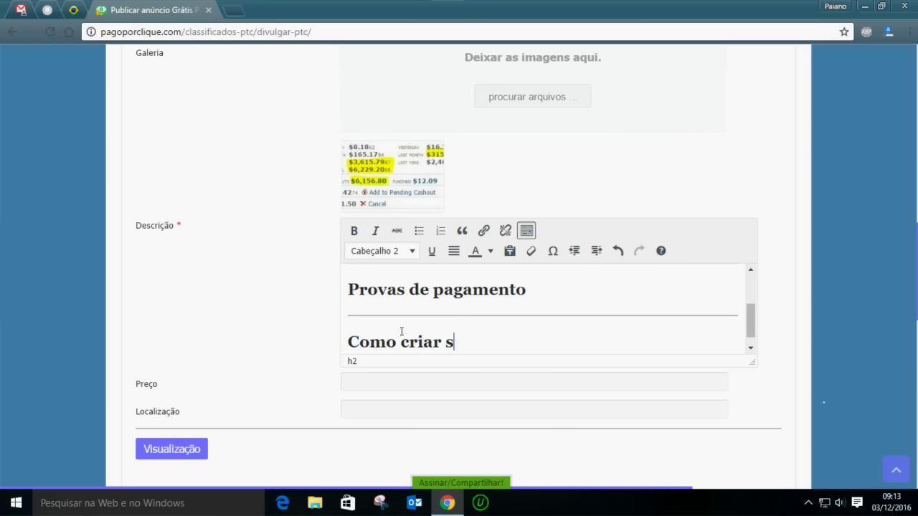
{"action": "type", "text": "ua conta"}
{"action": "key", "text": "Return"}
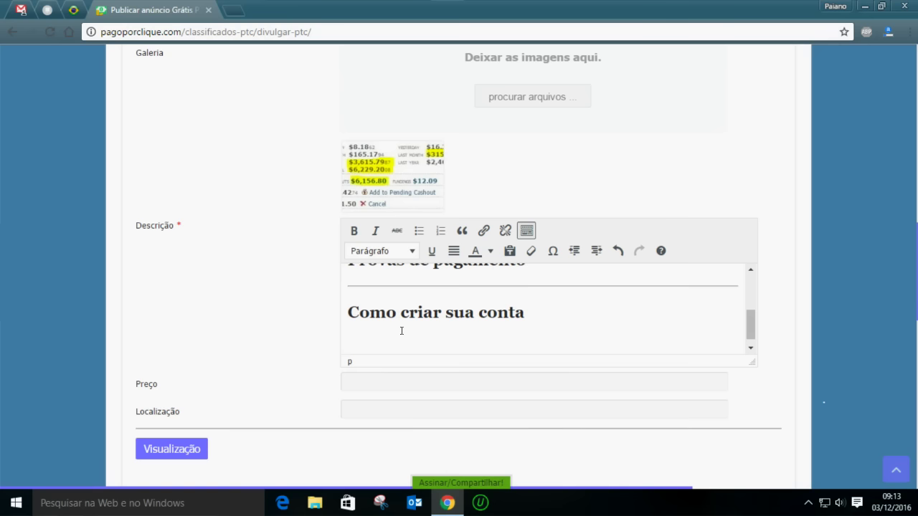
Add a rule, type 'Criar uma conta agora!' and select 'Criar uma conta agora' without the '!'
{"action": "type", "text": "----"}
{"action": "key", "text": "Return"}
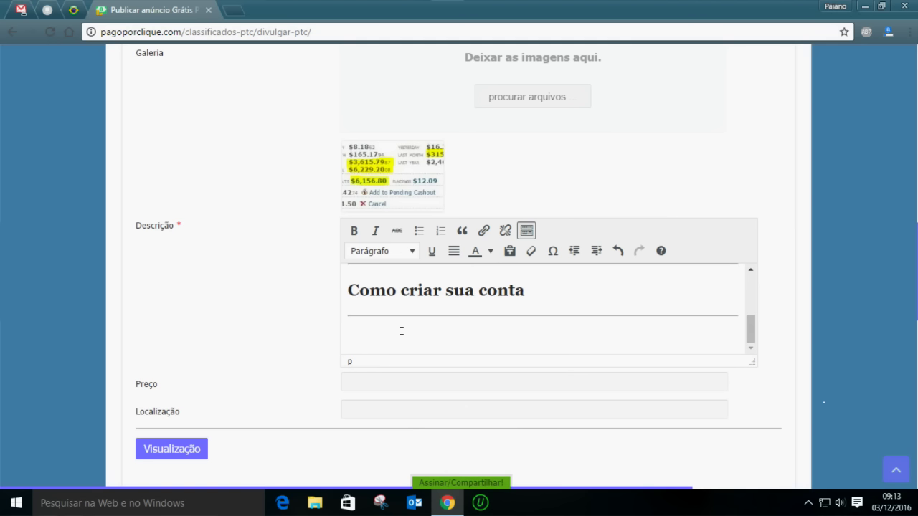
{"action": "type", "text": "Criar uma conta agora!"}
{"action": "left_click_drag", "start_coordinate": [453, 335], "coordinate": [347, 335]}
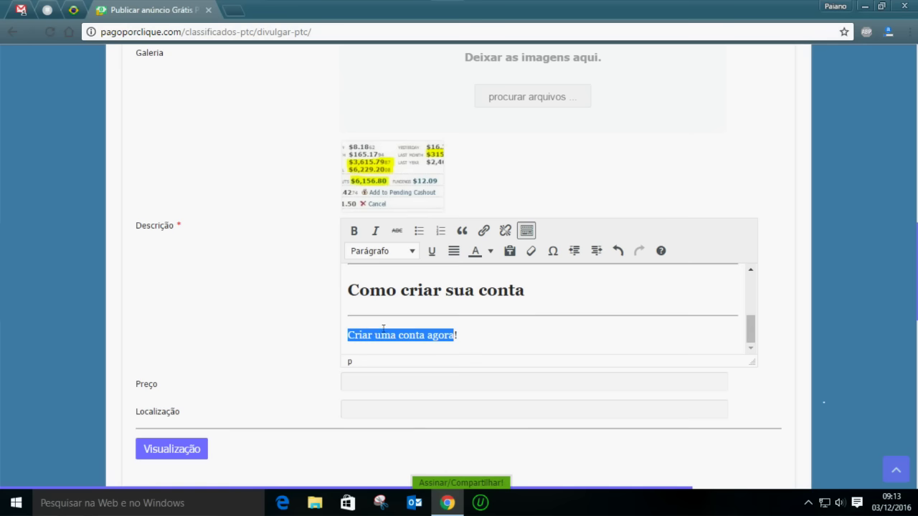
{"action": "left_click", "coordinate": [484, 231]}
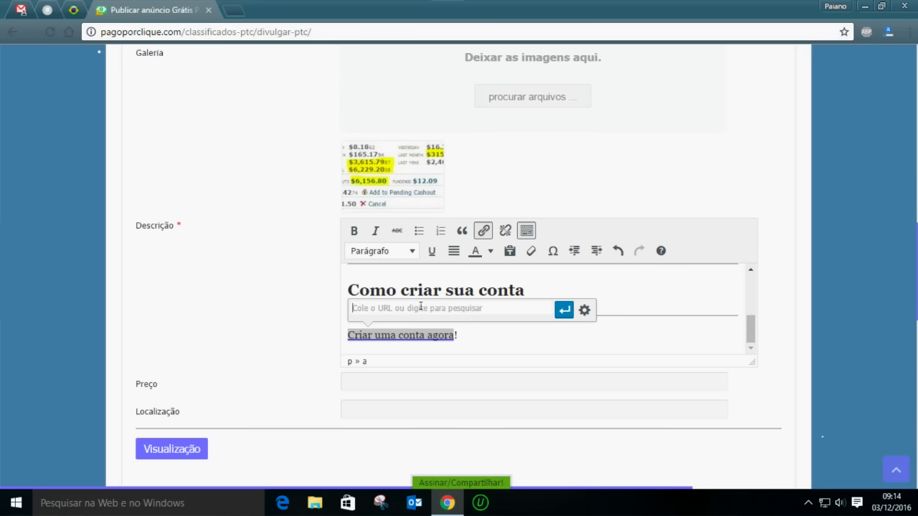
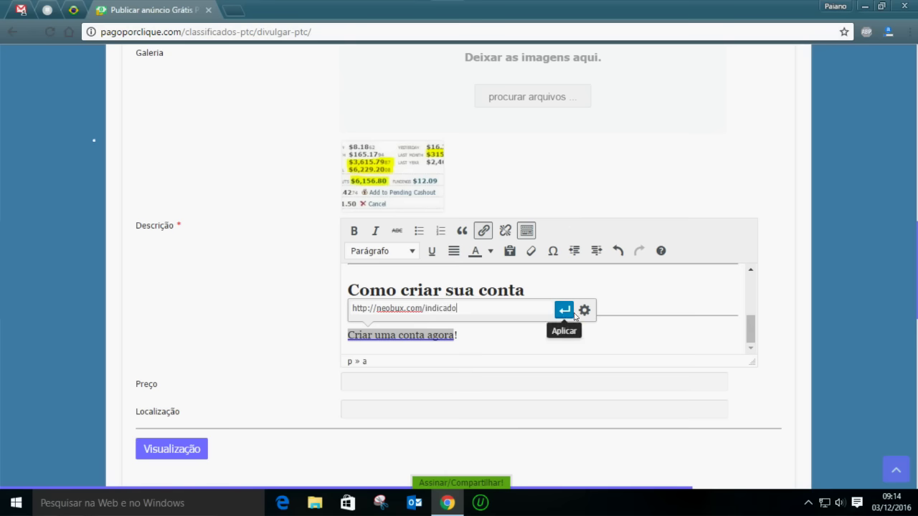
{"action": "key", "text": "Return"}
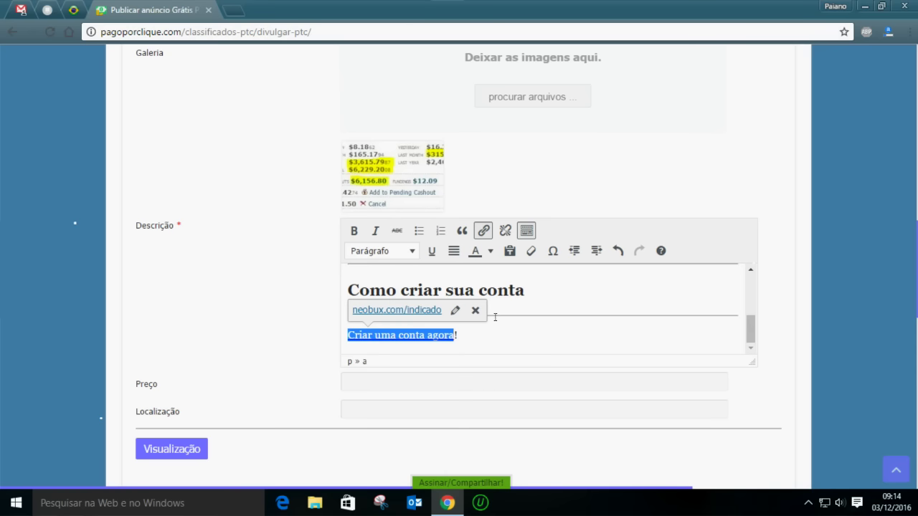
{"action": "left_click", "coordinate": [479, 331]}
Set the 'Criar uma conta agora' link to open in a new tab and update it
{"action": "left_click_drag", "start_coordinate": [454, 335], "coordinate": [341, 331]}
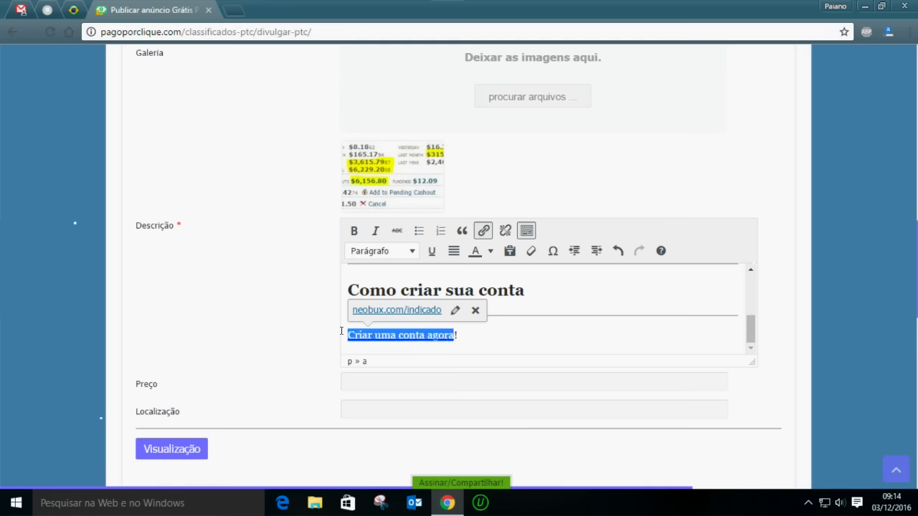
{"action": "left_click", "coordinate": [455, 310]}
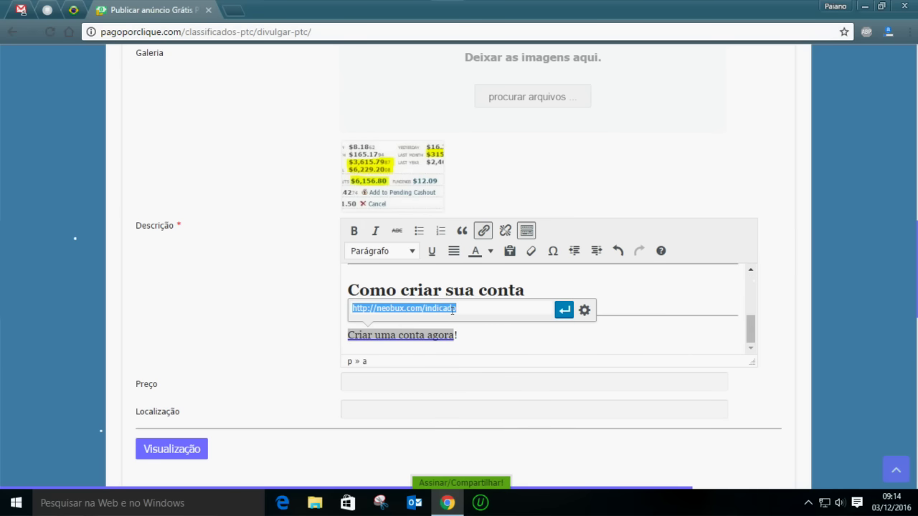
{"action": "left_click", "coordinate": [584, 310]}
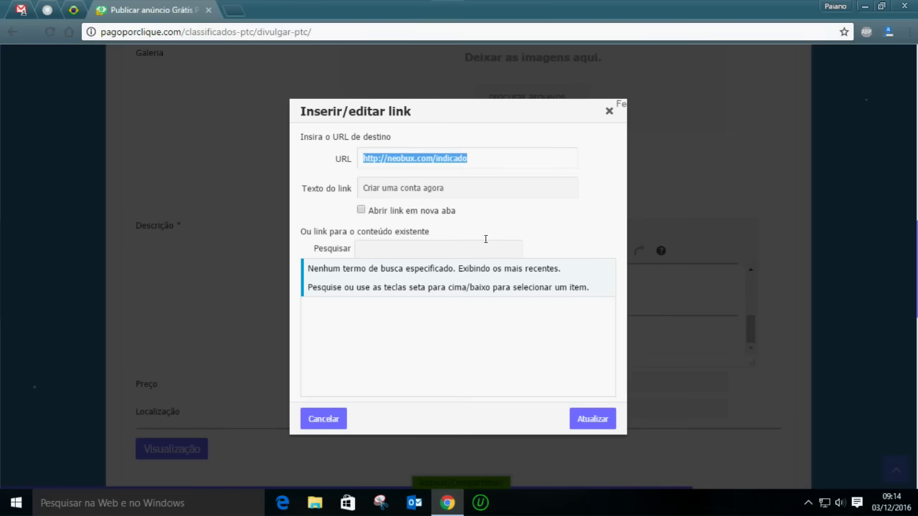
{"action": "left_click", "coordinate": [370, 212]}
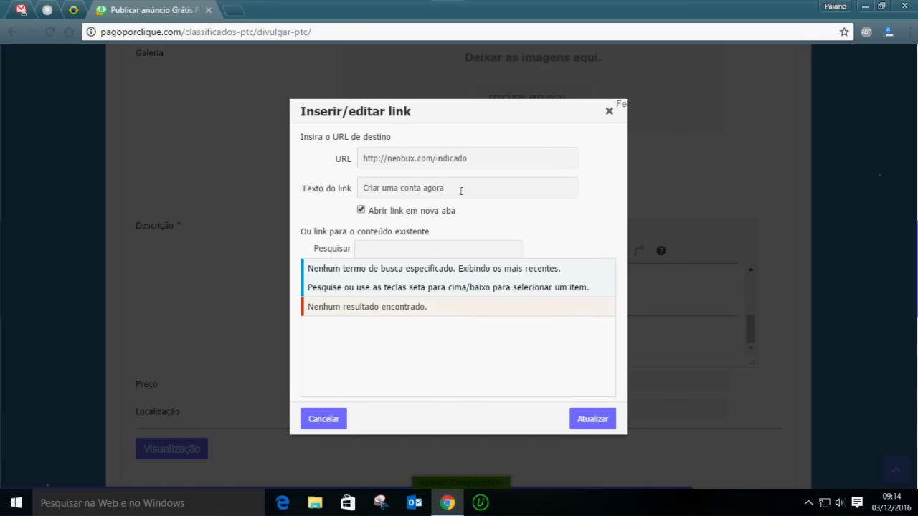
{"action": "left_click_drag", "start_coordinate": [449, 186], "coordinate": [324, 191]}
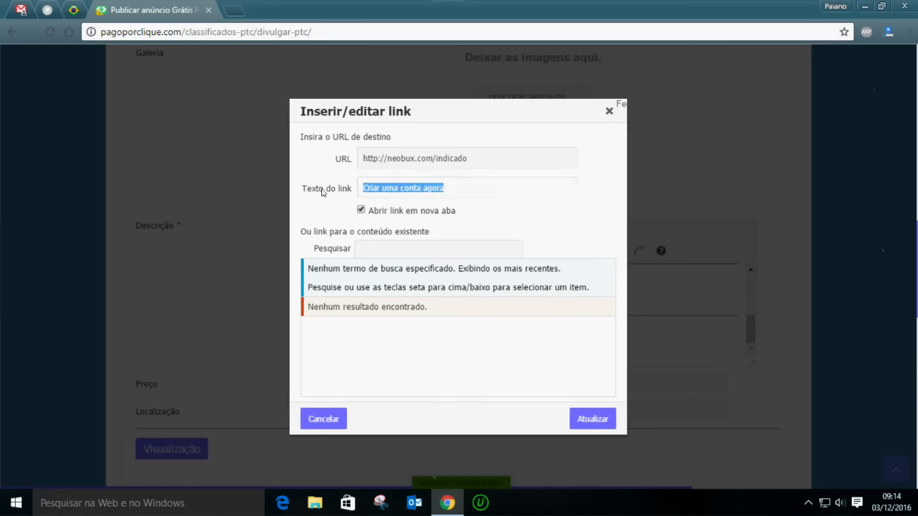
{"action": "left_click_drag", "start_coordinate": [496, 157], "coordinate": [322, 159]}
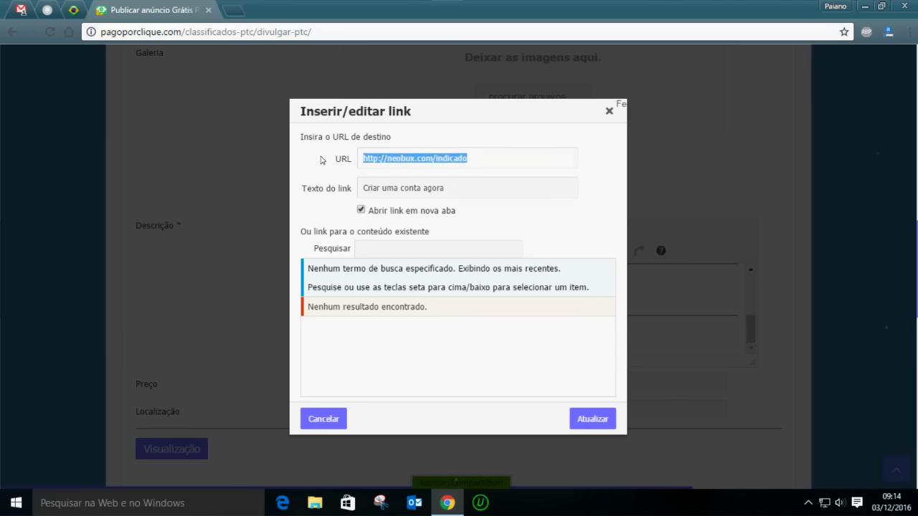
{"action": "left_click", "coordinate": [601, 423]}
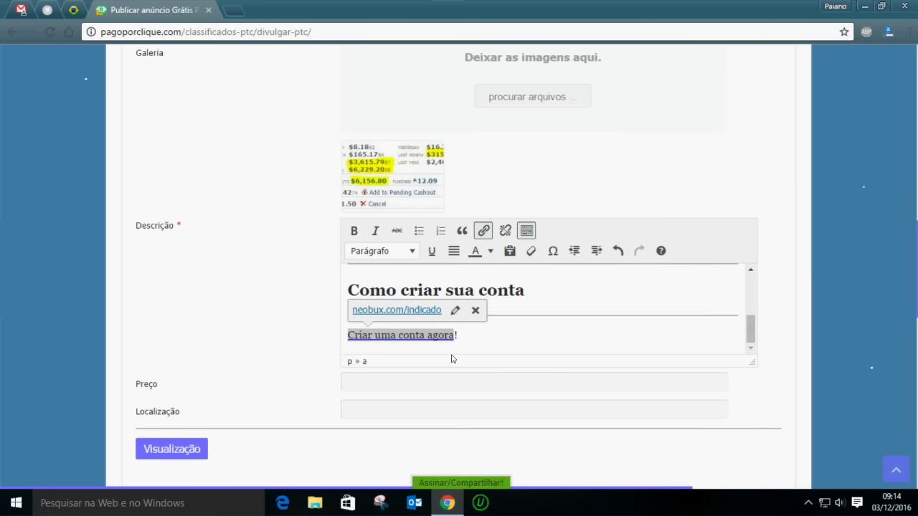
Check the Preço and Localização fields, then return to the top of the publish page
{"action": "scroll", "coordinate": [287, 343], "scroll_direction": "down", "scroll_amount": 3}
{"action": "left_click", "coordinate": [365, 221]}
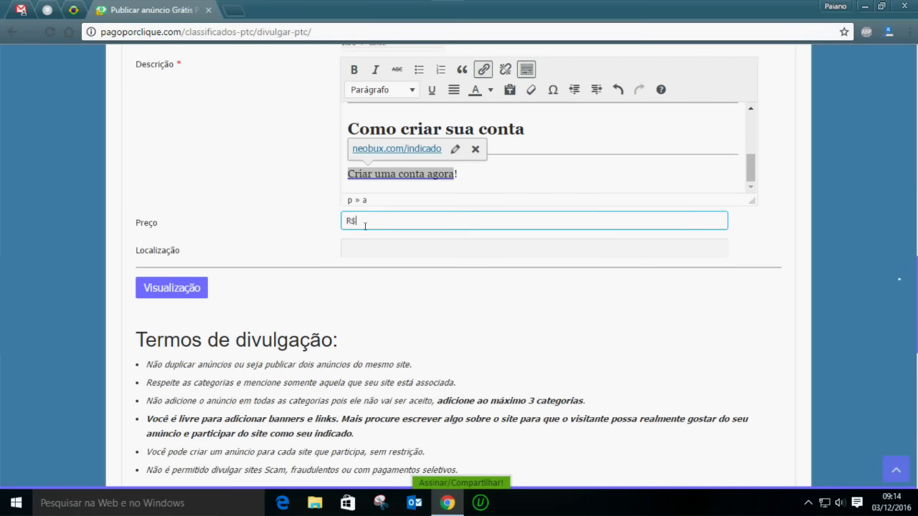
{"action": "left_click", "coordinate": [368, 246]}
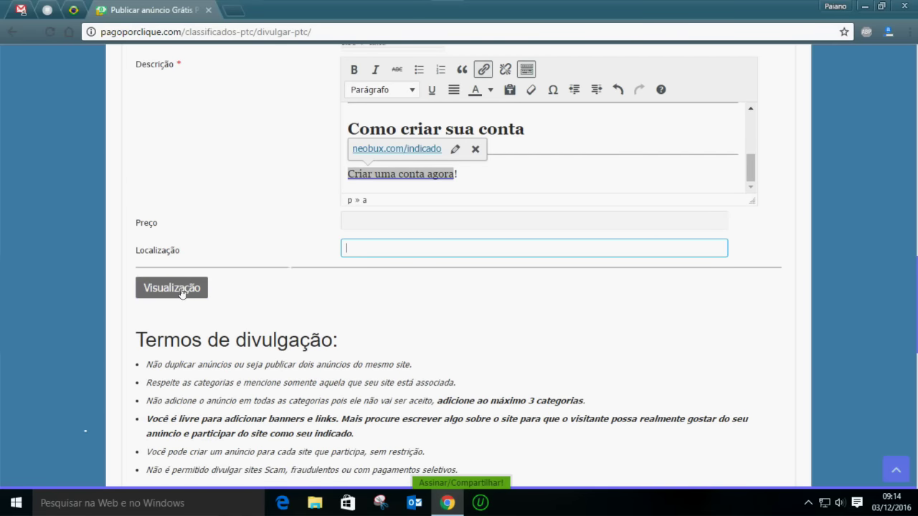
{"action": "scroll", "coordinate": [236, 256], "scroll_direction": "up", "scroll_amount": 7}
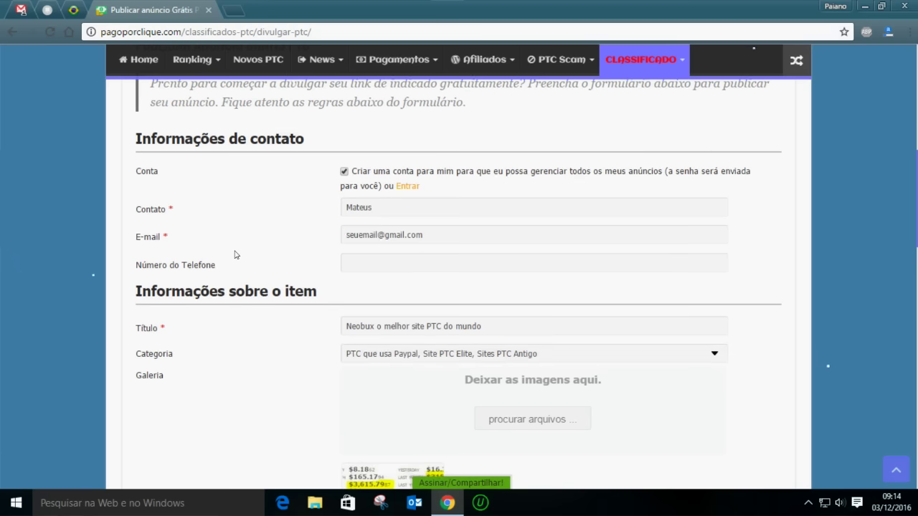
{"action": "scroll", "coordinate": [225, 216], "scroll_direction": "up", "scroll_amount": 4}
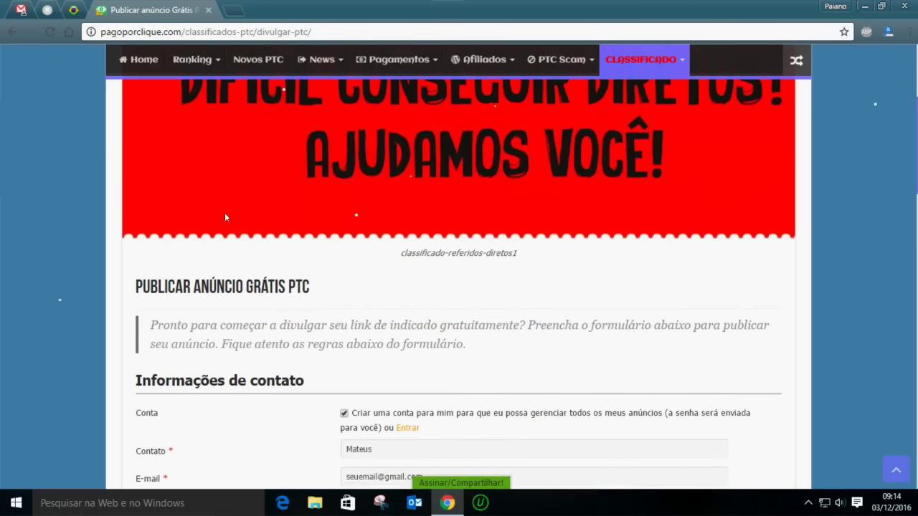
{"action": "scroll", "coordinate": [225, 215], "scroll_direction": "up", "scroll_amount": 3}
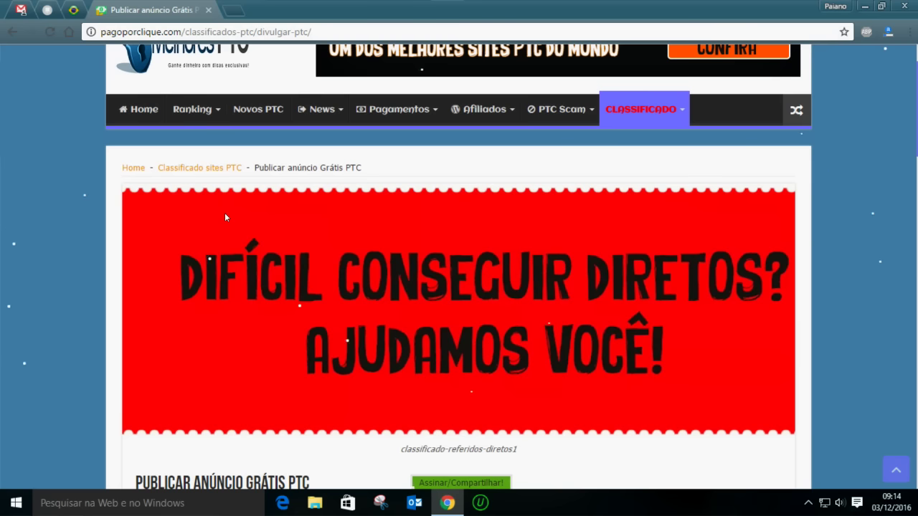